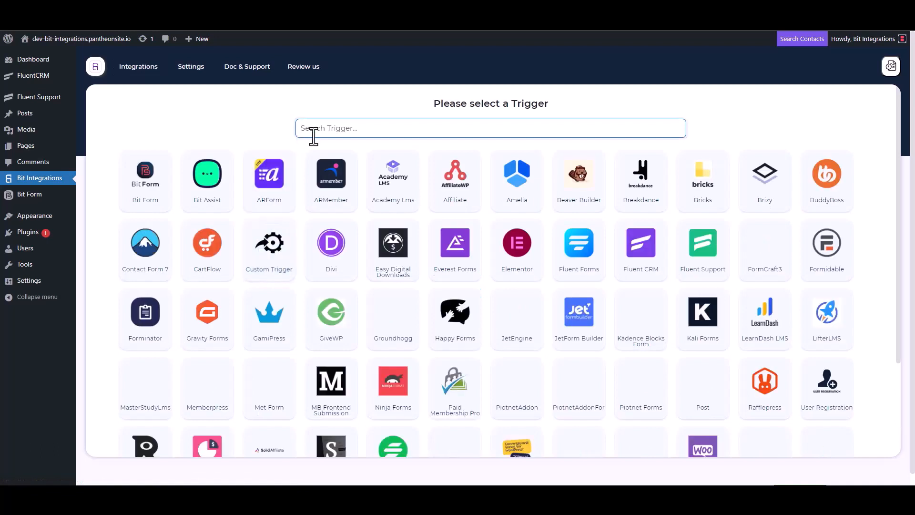
Pick Fluent Support as the trigger, copy its webhook URL, and start fetching data
{"action": "left_click", "coordinate": [704, 260]}
{"action": "left_click", "coordinate": [650, 229]}
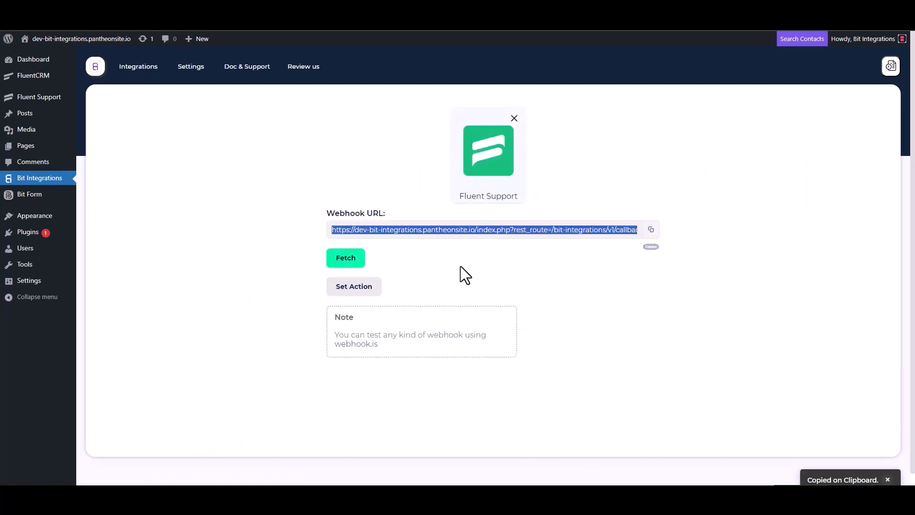
{"action": "left_click", "coordinate": [345, 262]}
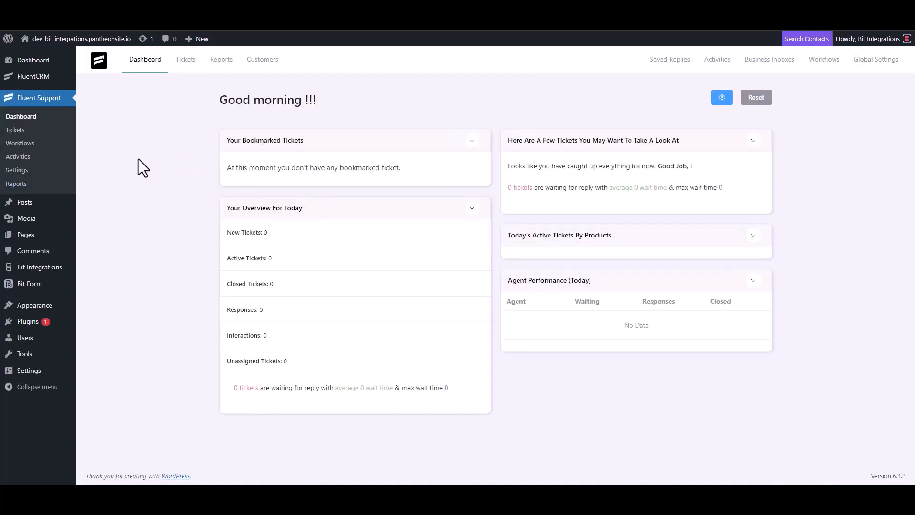
Create an Automatic Fluent Support workflow titled 'Bit Integrations' and open it for editing
{"action": "left_click", "coordinate": [31, 143]}
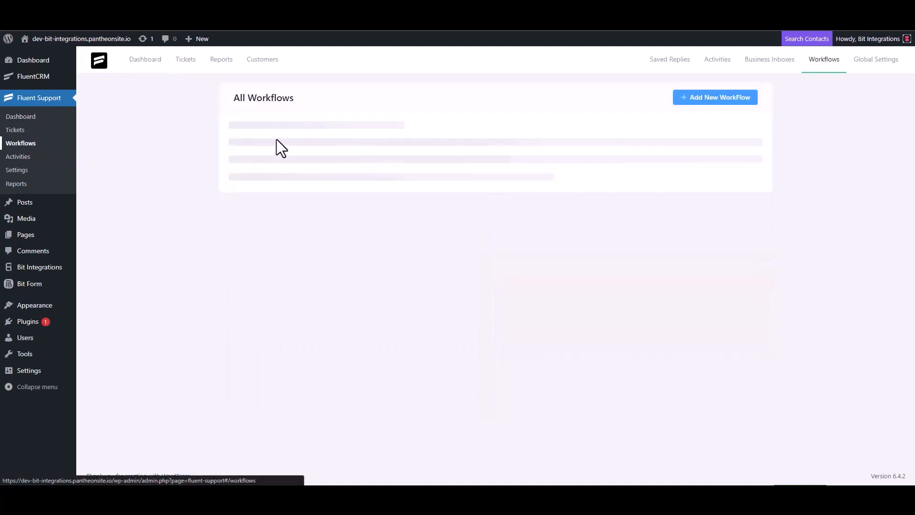
{"action": "left_click", "coordinate": [702, 101]}
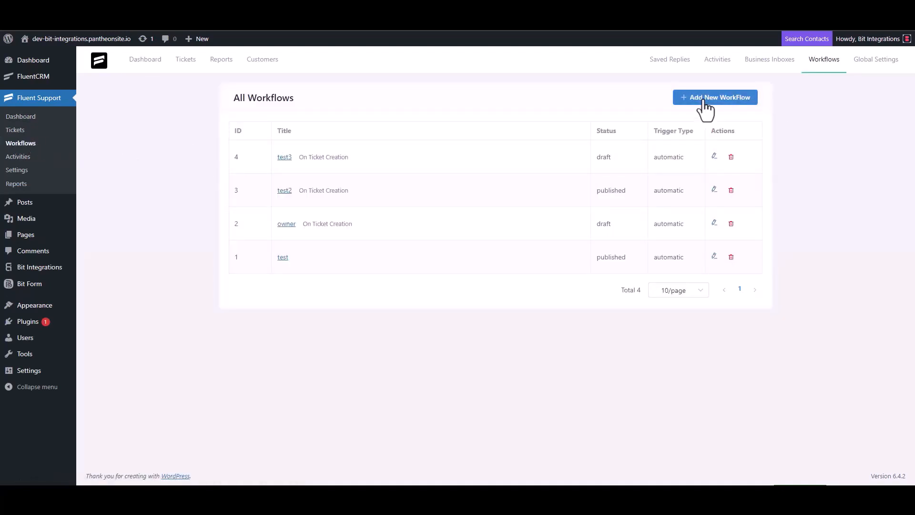
{"action": "left_click", "coordinate": [276, 114]}
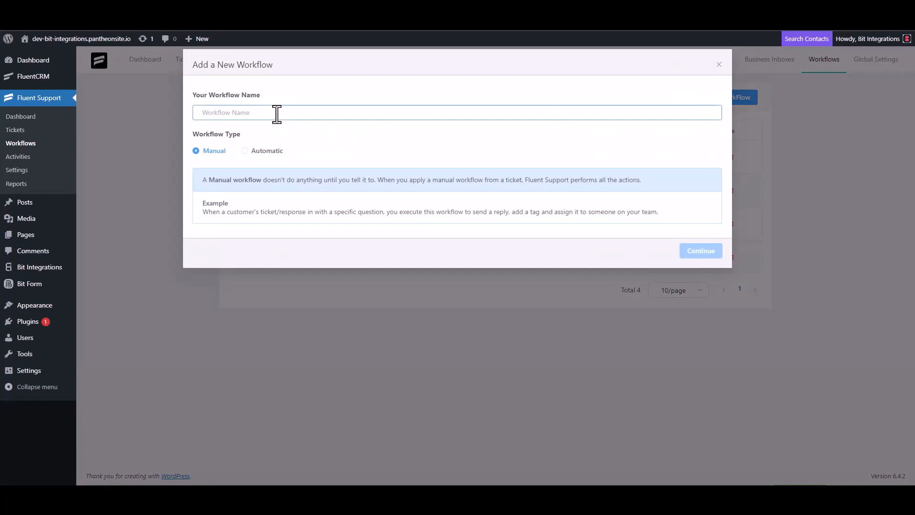
{"action": "type", "text": "Bit"}
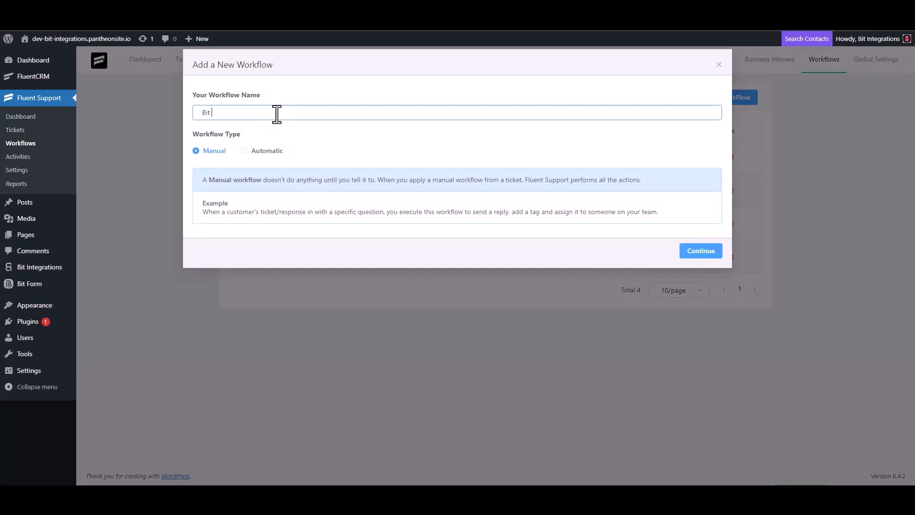
{"action": "type", "text": " Integrations"}
{"action": "left_click", "coordinate": [258, 151]}
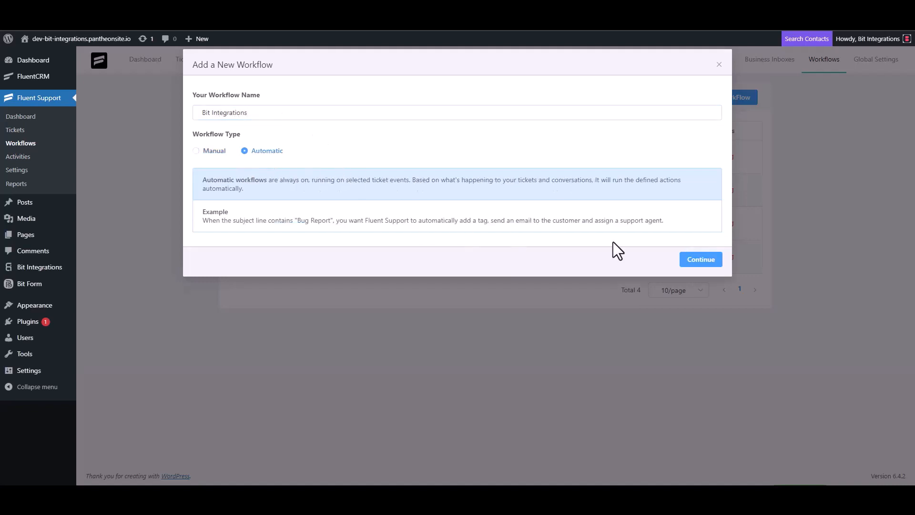
{"action": "left_click", "coordinate": [699, 262]}
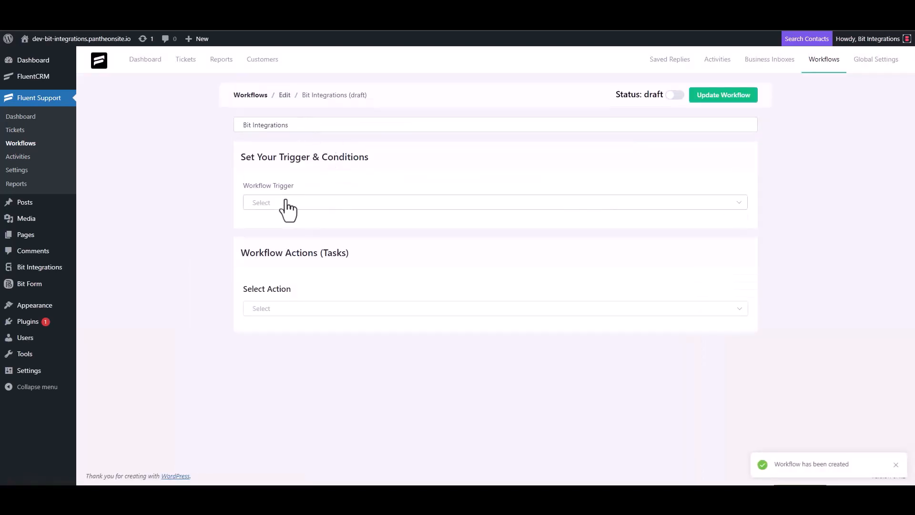
Set the workflow trigger to On Ticket Creation and add a Trigger Outgoing Webhook action
{"action": "left_click", "coordinate": [286, 203]}
{"action": "left_click", "coordinate": [282, 228]}
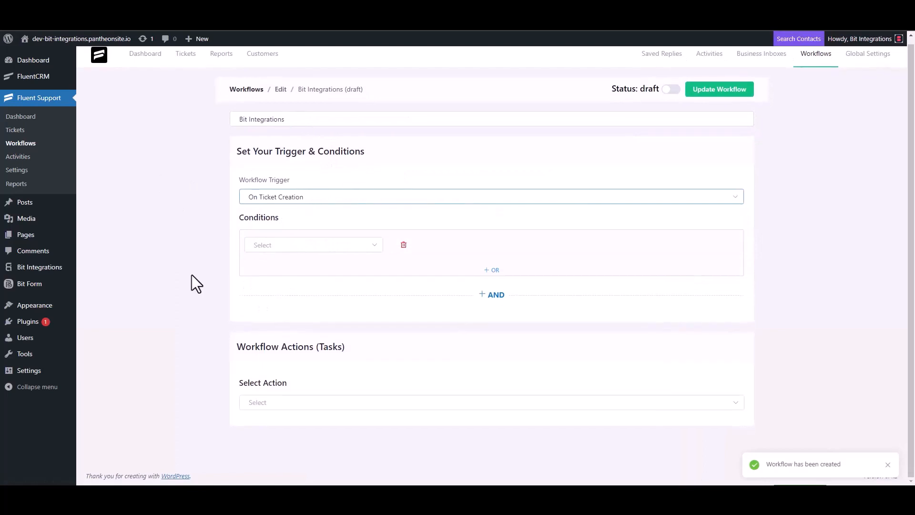
{"action": "left_click", "coordinate": [263, 400]}
{"action": "scroll", "coordinate": [280, 333], "scroll_direction": "down", "scroll_amount": 4}
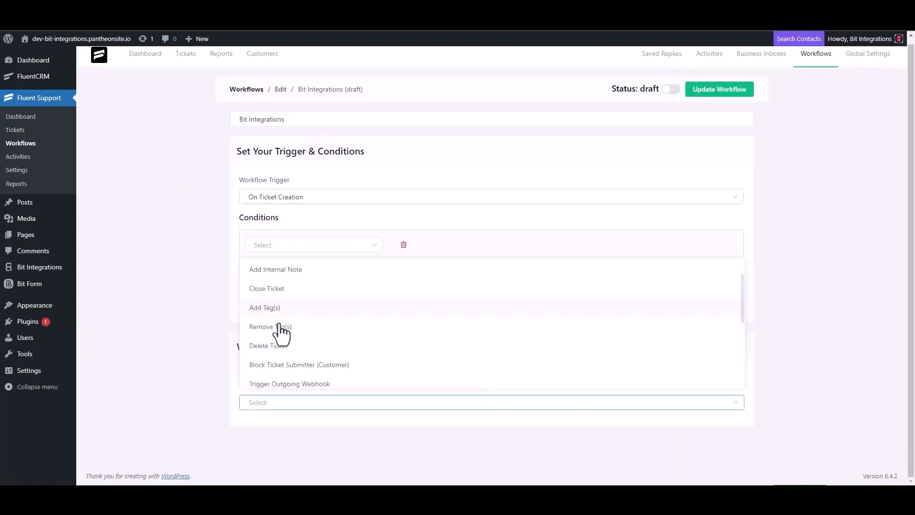
{"action": "left_click", "coordinate": [312, 271]}
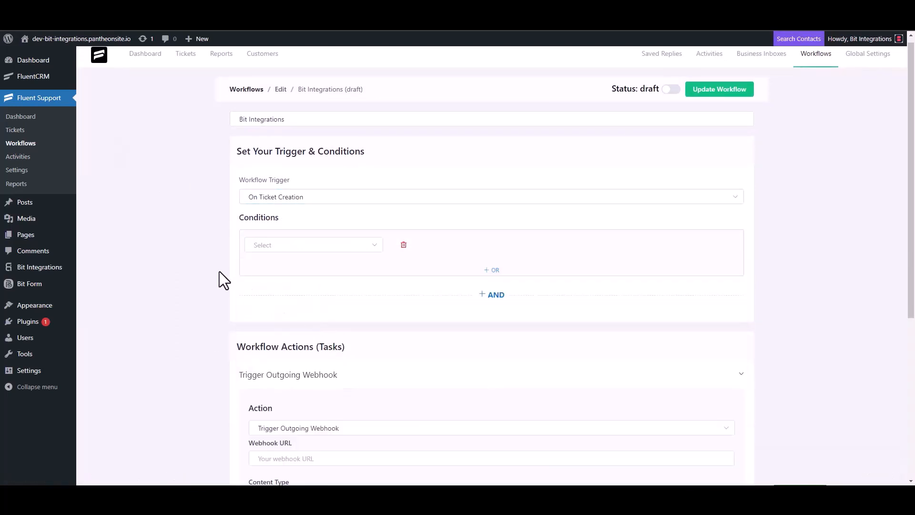
Paste the webhook URL, title the action 'Bit Integrations', save it, and publish the workflow
{"action": "scroll", "coordinate": [219, 271], "scroll_direction": "down", "scroll_amount": 4}
{"action": "left_click", "coordinate": [310, 268]}
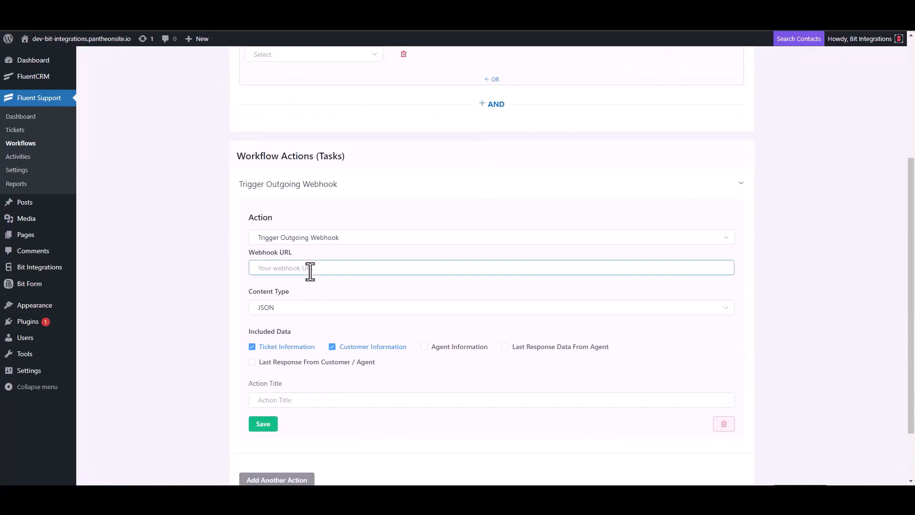
{"action": "key", "text": "ctrl+v"}
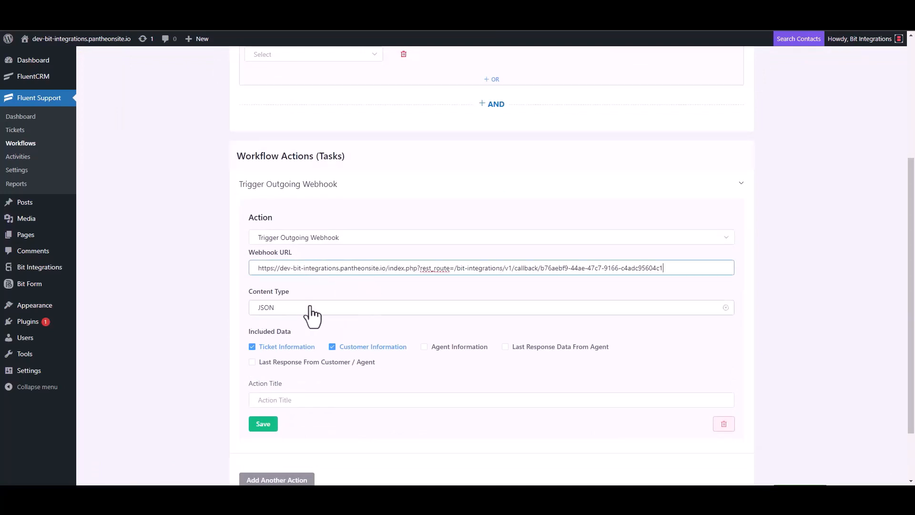
{"action": "scroll", "coordinate": [313, 313], "scroll_direction": "down", "scroll_amount": 2}
{"action": "left_click", "coordinate": [285, 329]}
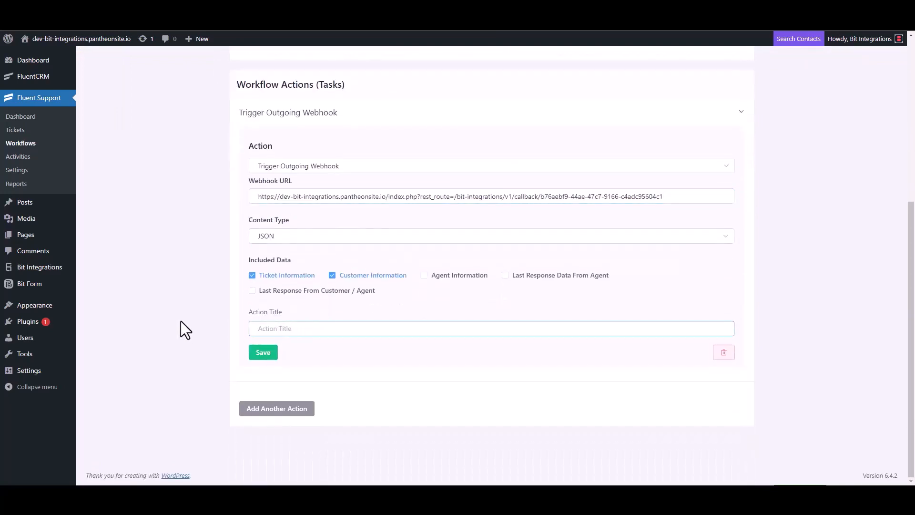
{"action": "type", "text": "Bit Integrations"}
{"action": "left_click", "coordinate": [263, 354]}
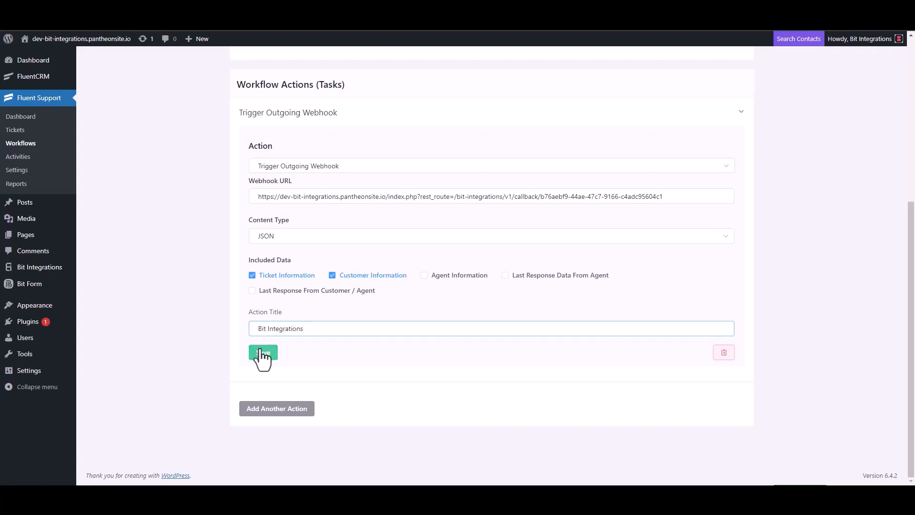
{"action": "left_click", "coordinate": [670, 88]}
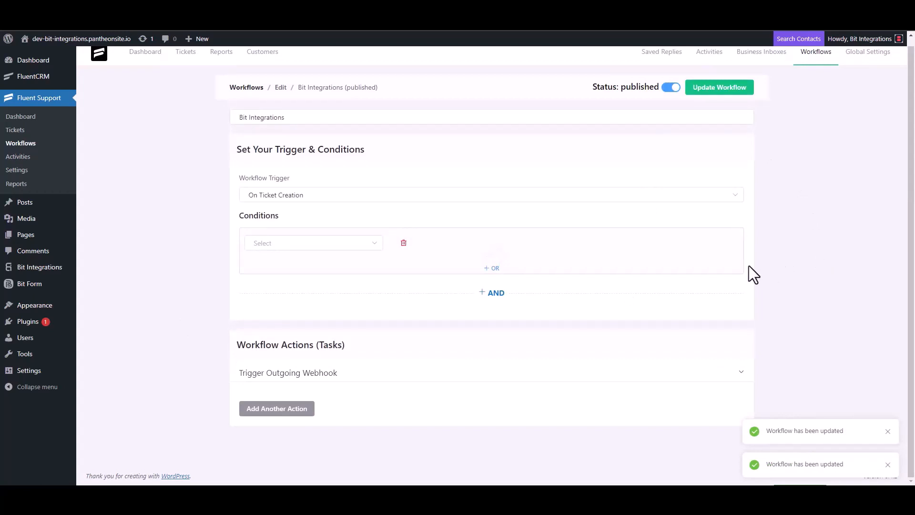
Start a new ticket for a newly created contact with a first name and e-mail
{"action": "left_click", "coordinate": [23, 133]}
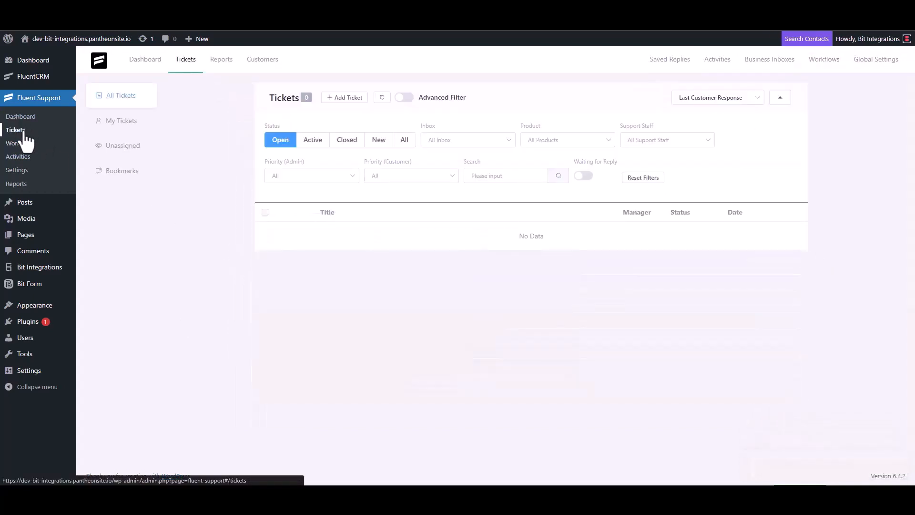
{"action": "left_click", "coordinate": [344, 98]}
{"action": "left_click", "coordinate": [375, 123]}
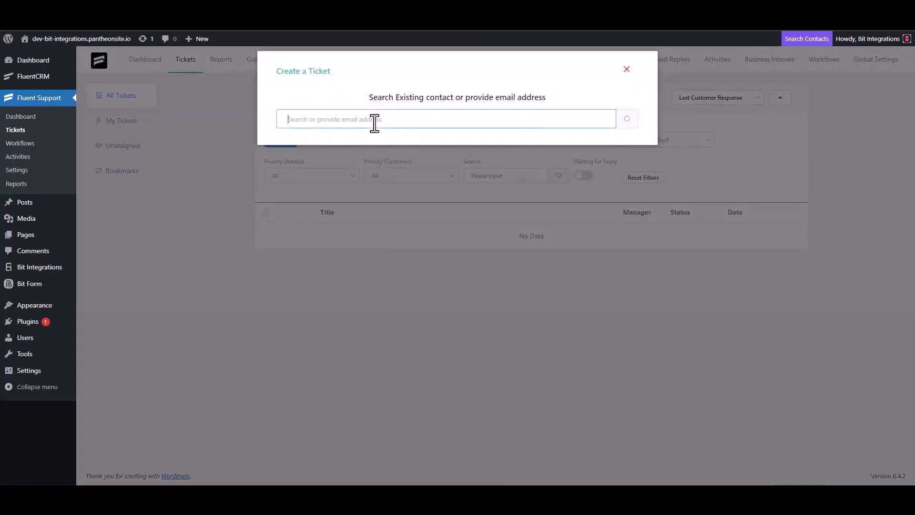
{"action": "type", "text": "test@gmail.com"}
{"action": "left_click", "coordinate": [626, 121]}
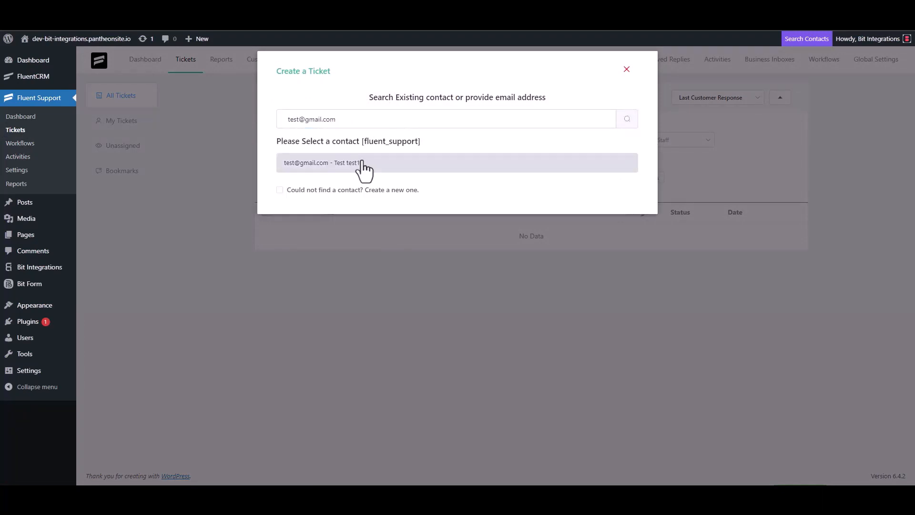
{"action": "left_click", "coordinate": [324, 190]}
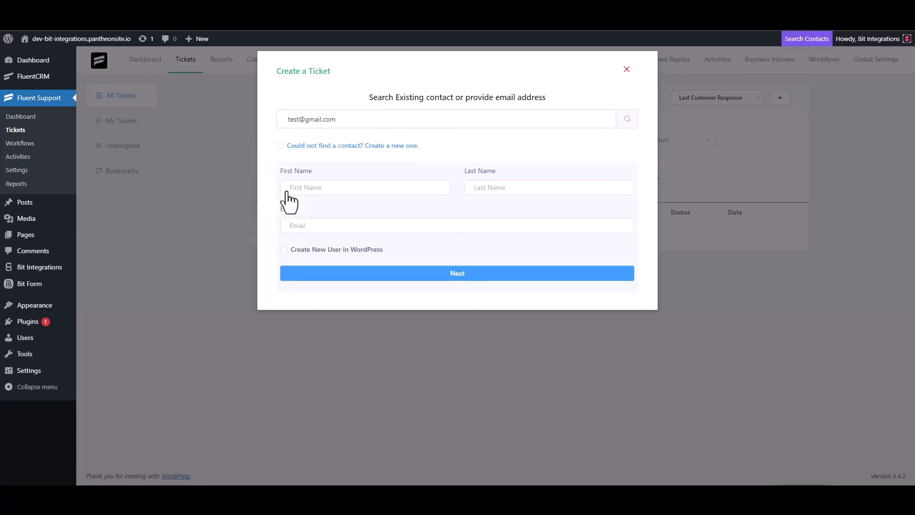
{"action": "left_click", "coordinate": [319, 192]}
{"action": "type", "text": "test3"}
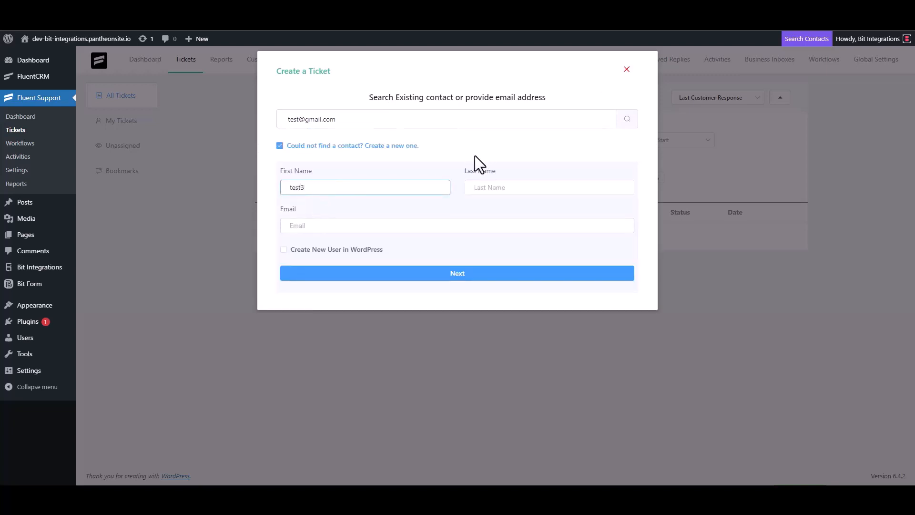
{"action": "left_click", "coordinate": [325, 226]}
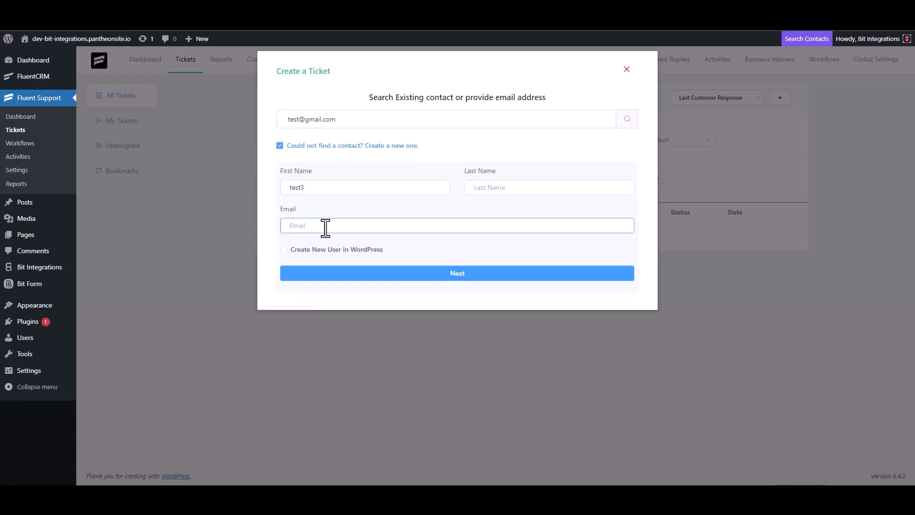
{"action": "type", "text": "test3@gmail.com"}
{"action": "left_click", "coordinate": [467, 273]}
Enter 'test' as the ticket subject and details, then create the ticket
{"action": "left_click", "coordinate": [333, 172]}
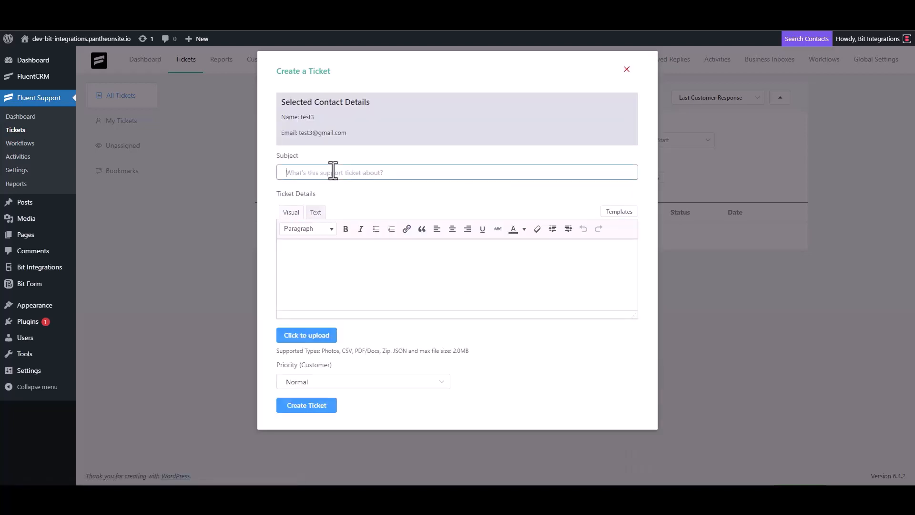
{"action": "type", "text": "test"}
{"action": "left_click", "coordinate": [321, 256]}
{"action": "type", "text": "test"}
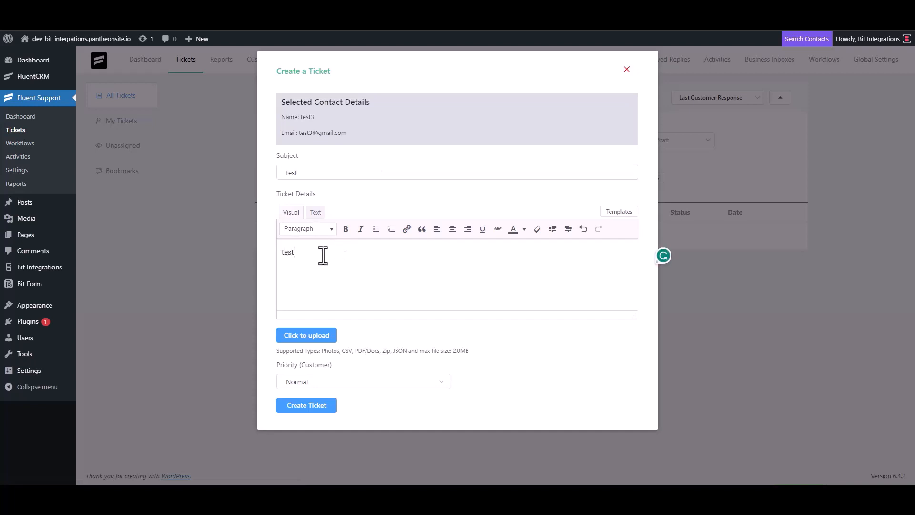
{"action": "left_click", "coordinate": [315, 404]}
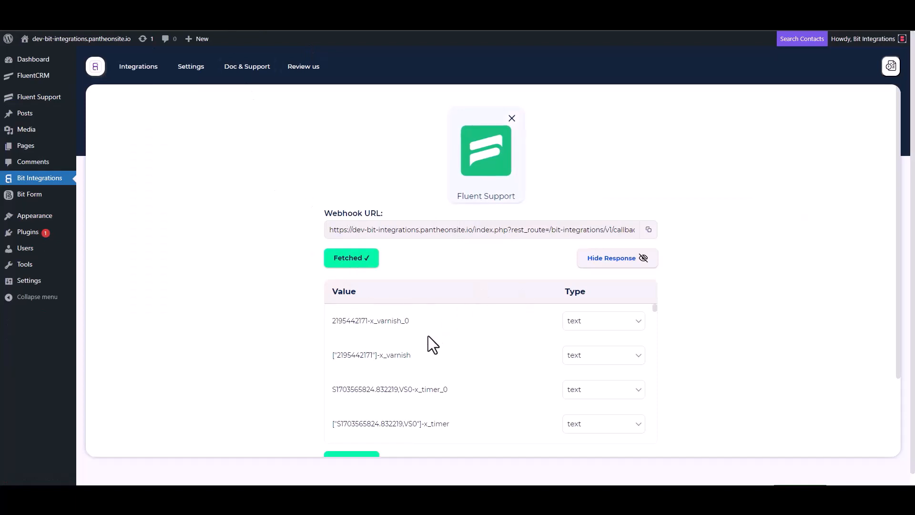
Scroll the fetched webhook fields down to x_request_uid and x_proto, typed as text
{"action": "scroll", "coordinate": [297, 367], "scroll_direction": "down", "scroll_amount": 3}
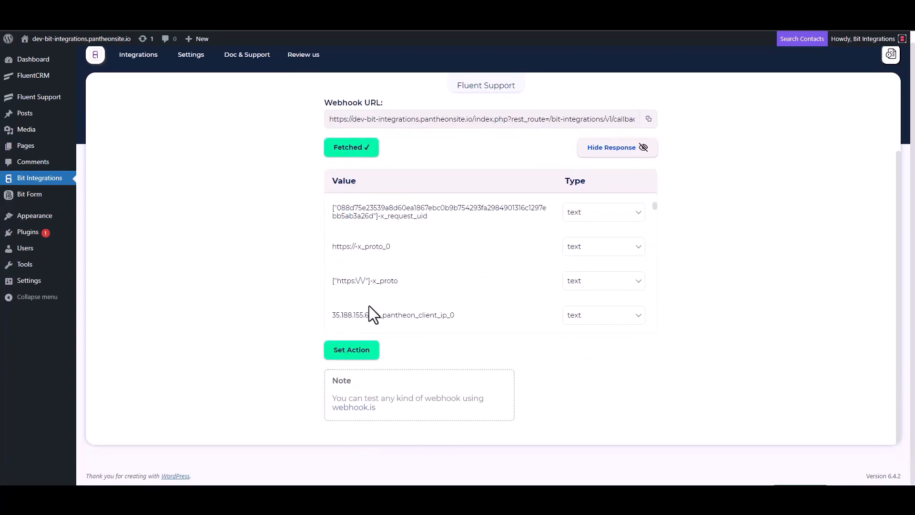
{"action": "scroll", "coordinate": [369, 305], "scroll_direction": "down", "scroll_amount": 5}
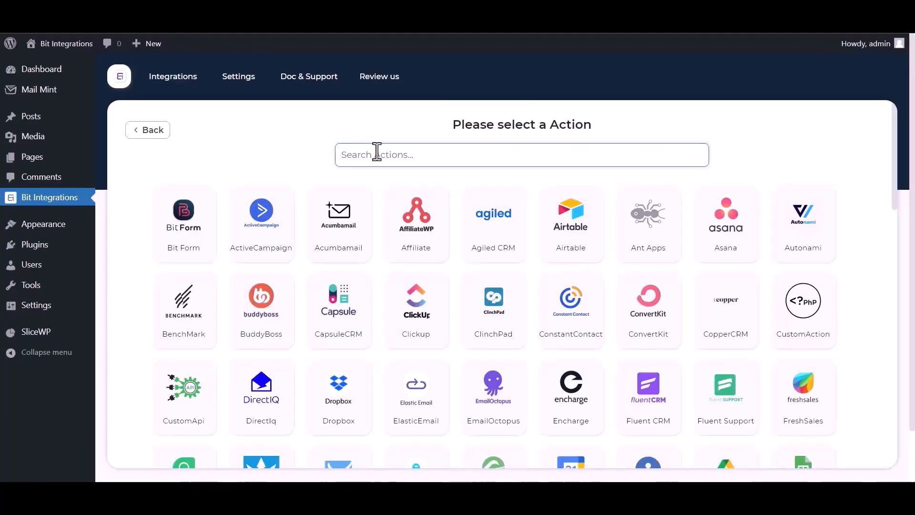
Search actions for 'mail m' and select the Mail Mint card
{"action": "type", "text": "m"}
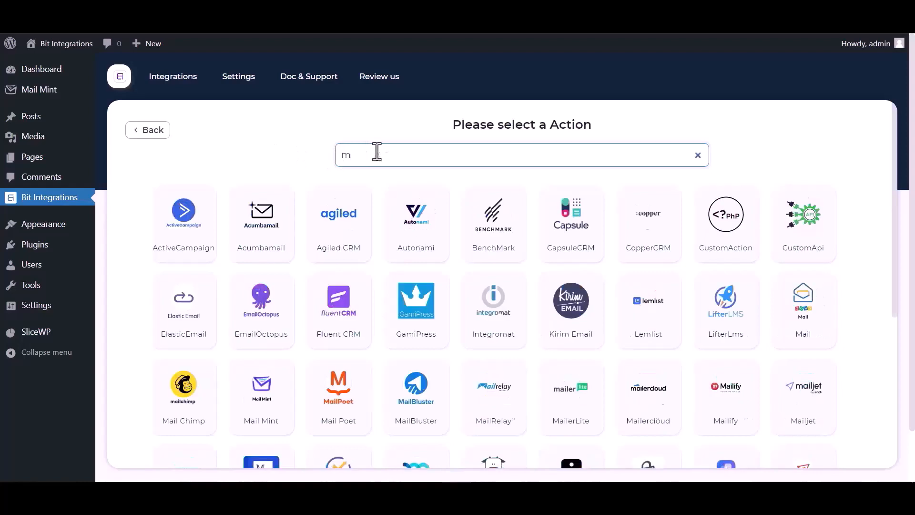
{"action": "type", "text": "ail m"}
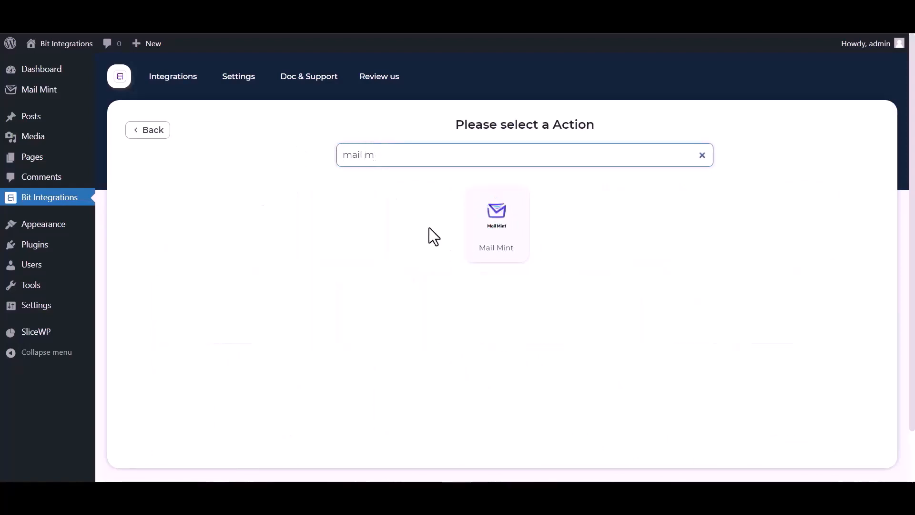
{"action": "left_click", "coordinate": [508, 233]}
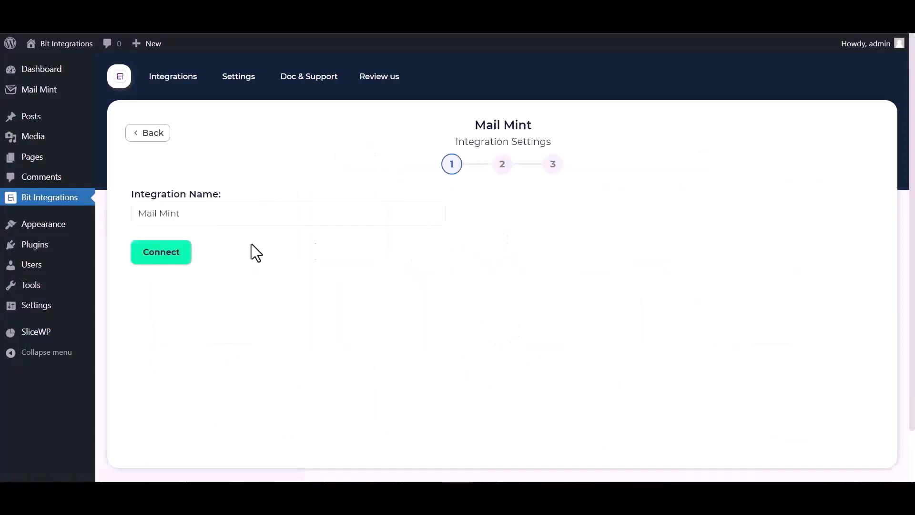
Connect to Mail Mint, fetching its lists and tags, and continue to step 2
{"action": "left_click", "coordinate": [171, 260]}
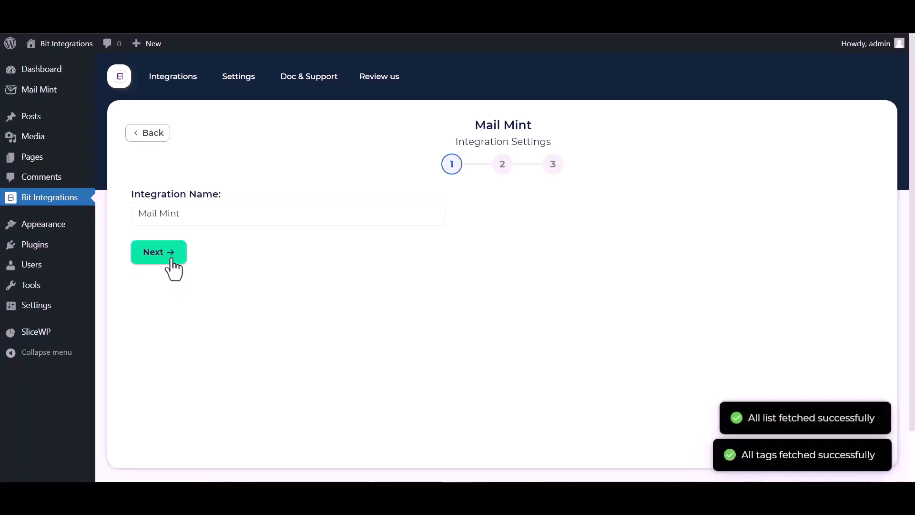
{"action": "left_click", "coordinate": [171, 261]}
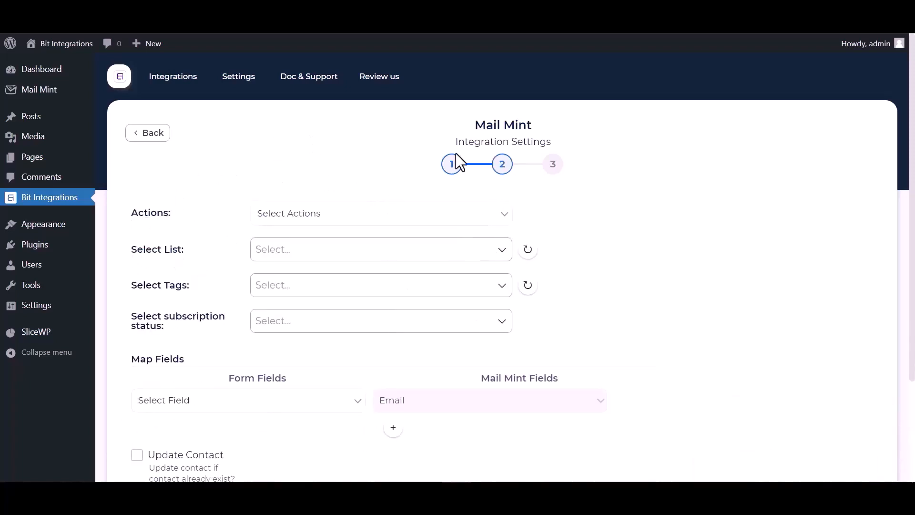
Set the Mail Mint action to Add contact and select the Bit integrations list
{"action": "left_click", "coordinate": [482, 217]}
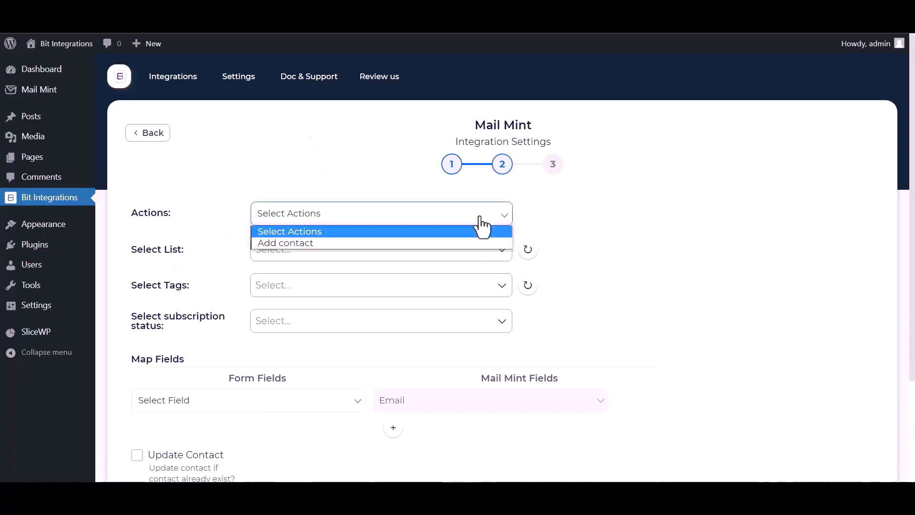
{"action": "left_click", "coordinate": [347, 242]}
{"action": "left_click", "coordinate": [459, 253]}
{"action": "left_click", "coordinate": [355, 272]}
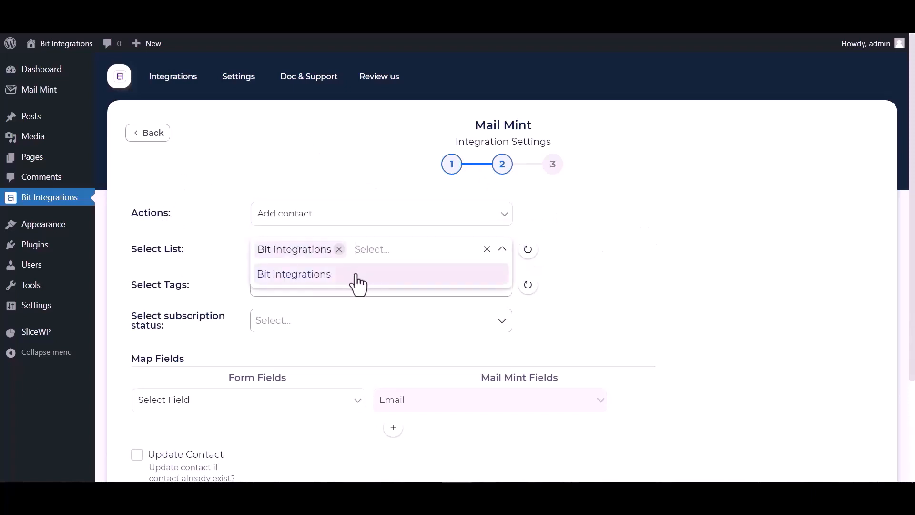
{"action": "left_click", "coordinate": [761, 253]}
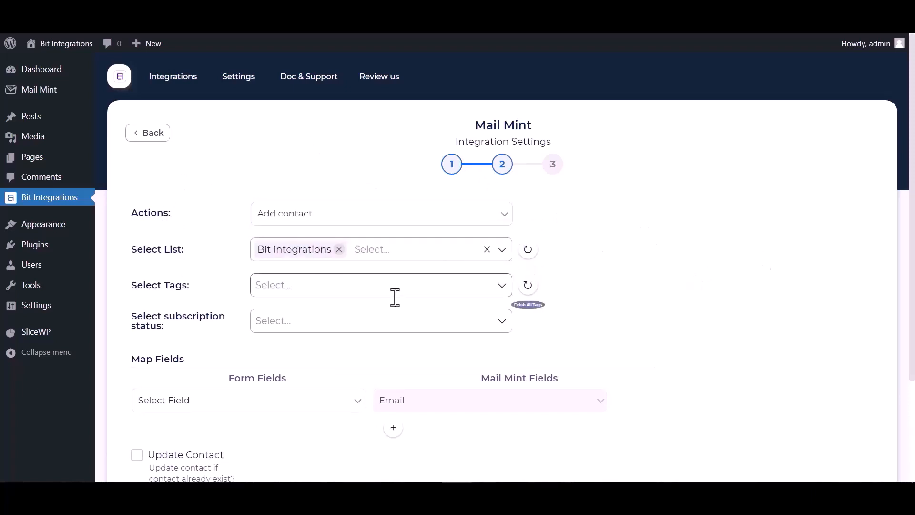
Add tags tag1 and tag2 and set the contact status to Subscribed
{"action": "left_click", "coordinate": [296, 290]}
{"action": "left_click", "coordinate": [271, 310]}
{"action": "left_click", "coordinate": [276, 324]}
{"action": "left_click", "coordinate": [568, 337]}
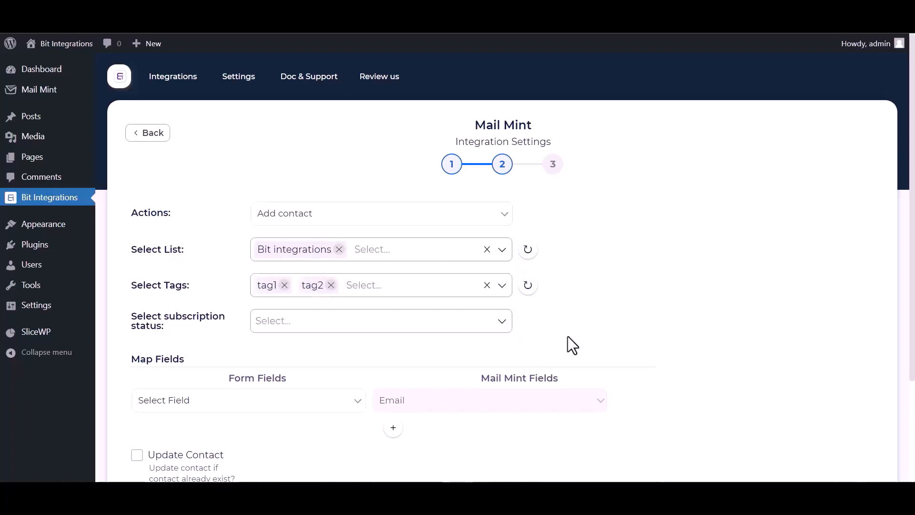
{"action": "left_click", "coordinate": [290, 324]}
{"action": "left_click", "coordinate": [283, 369]}
{"action": "scroll", "coordinate": [157, 240], "scroll_direction": "down", "scroll_amount": 3}
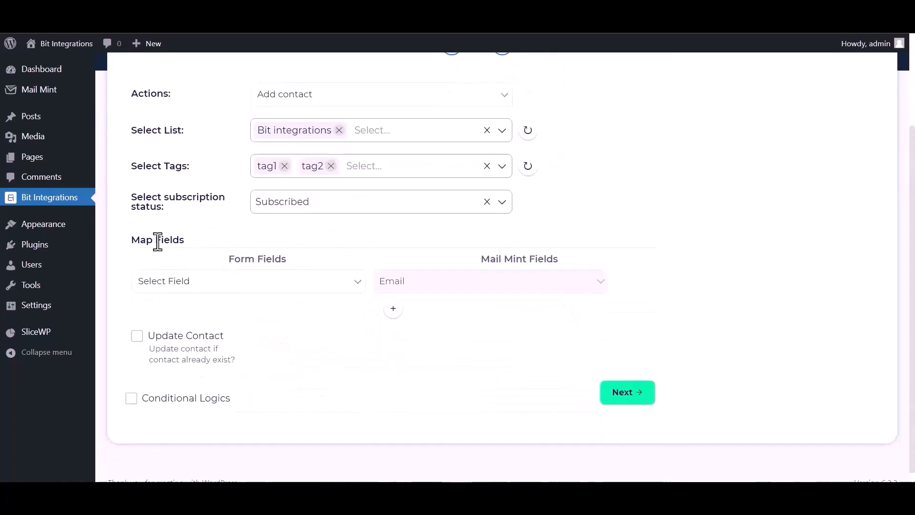
Map the ticket's Email to Mail Mint Email and First Name to First Name
{"action": "left_click", "coordinate": [333, 282]}
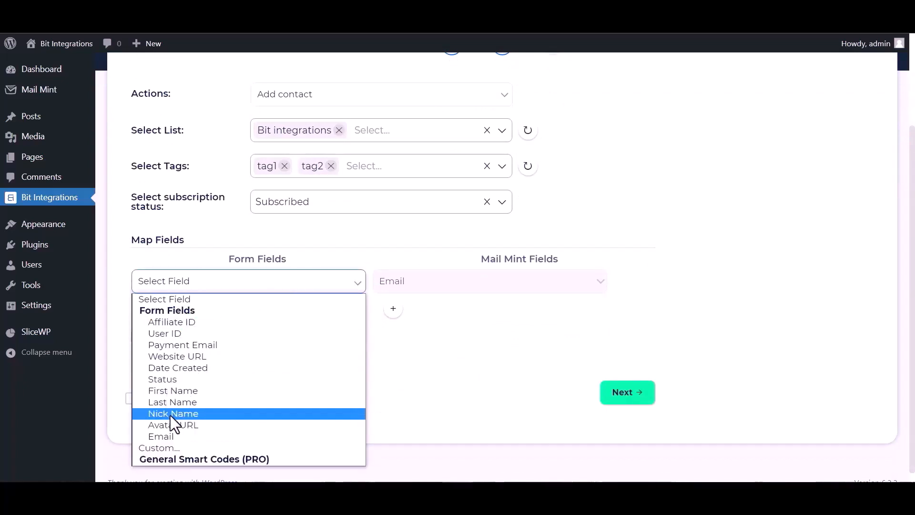
{"action": "left_click", "coordinate": [162, 436]}
{"action": "left_click", "coordinate": [393, 308]}
{"action": "left_click", "coordinate": [400, 312]}
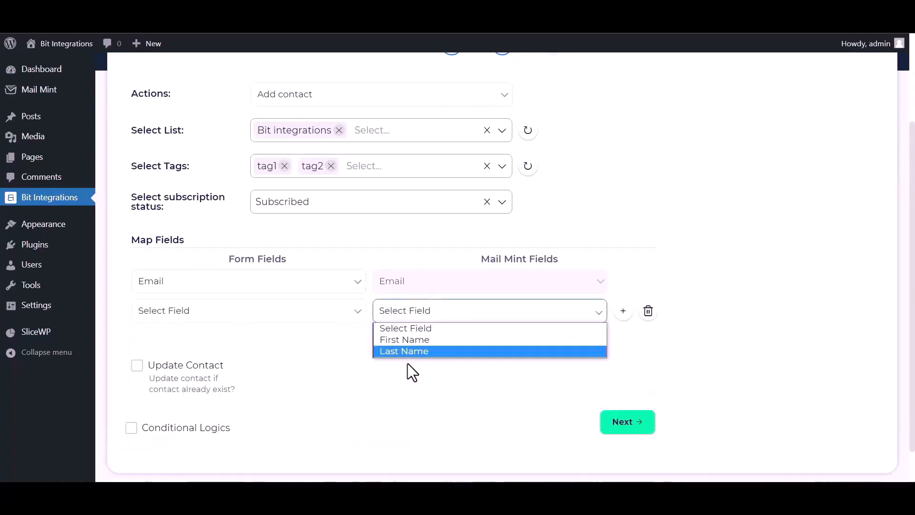
{"action": "left_click", "coordinate": [405, 339]}
{"action": "left_click", "coordinate": [231, 310]}
{"action": "left_click", "coordinate": [175, 223]}
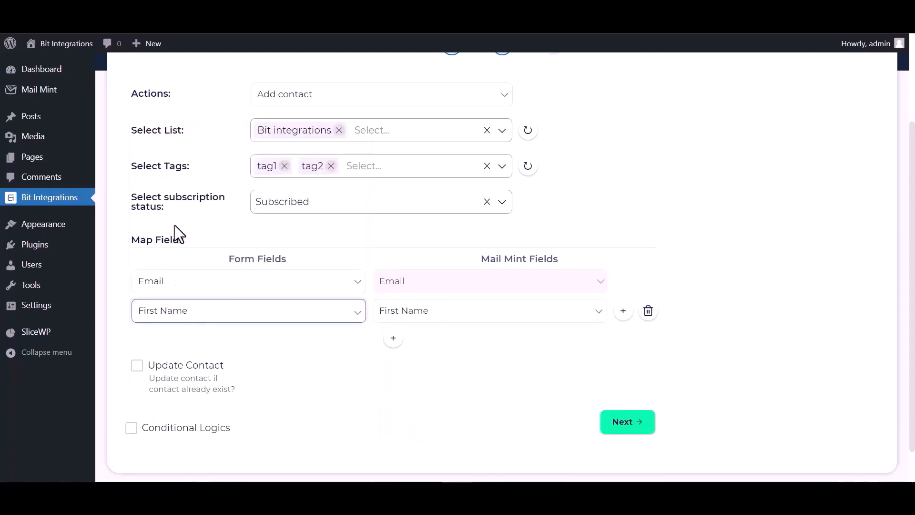
Leave contact updating and conditional logic off, save the flow, and start a new ticket
{"action": "scroll", "coordinate": [176, 334], "scroll_direction": "down", "scroll_amount": 1}
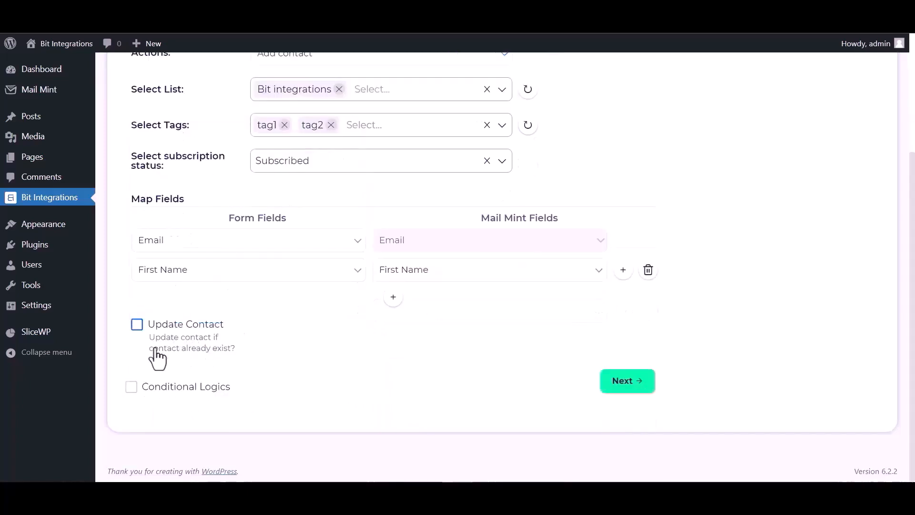
{"action": "left_click", "coordinate": [137, 326]}
{"action": "left_click", "coordinate": [137, 325]}
{"action": "left_click", "coordinate": [153, 387]}
{"action": "scroll", "coordinate": [287, 384], "scroll_direction": "down", "scroll_amount": 2}
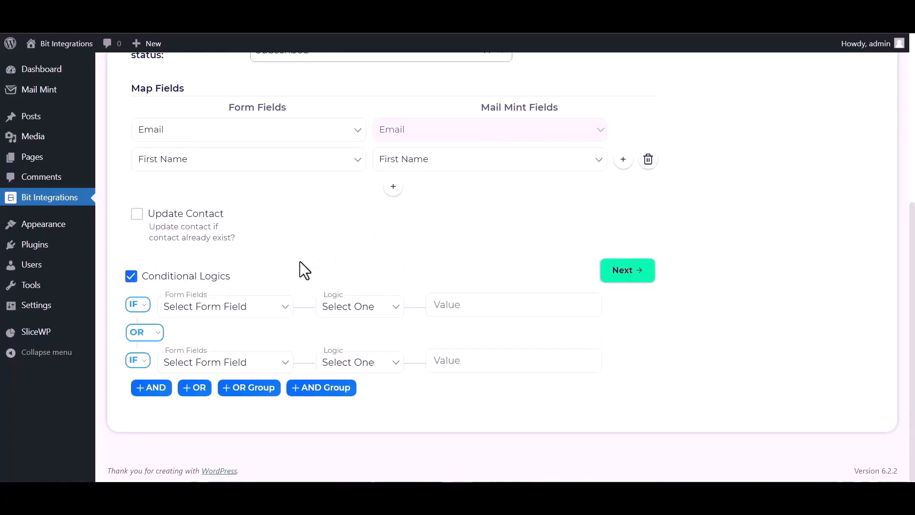
{"action": "left_click", "coordinate": [131, 279]}
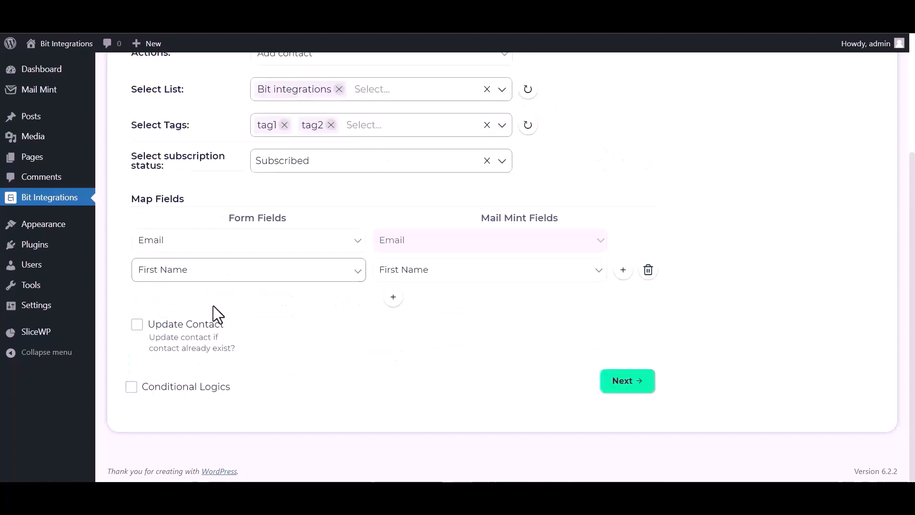
{"action": "left_click", "coordinate": [627, 387]}
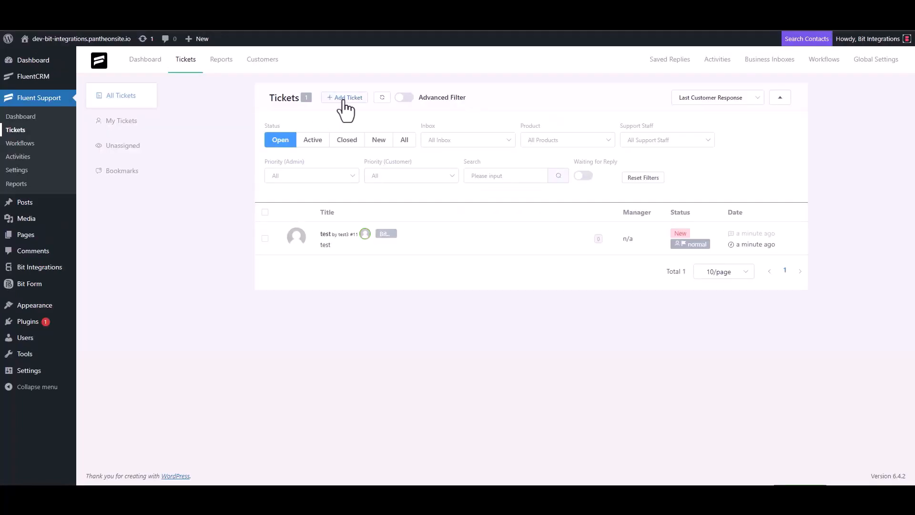
{"action": "left_click", "coordinate": [344, 98]}
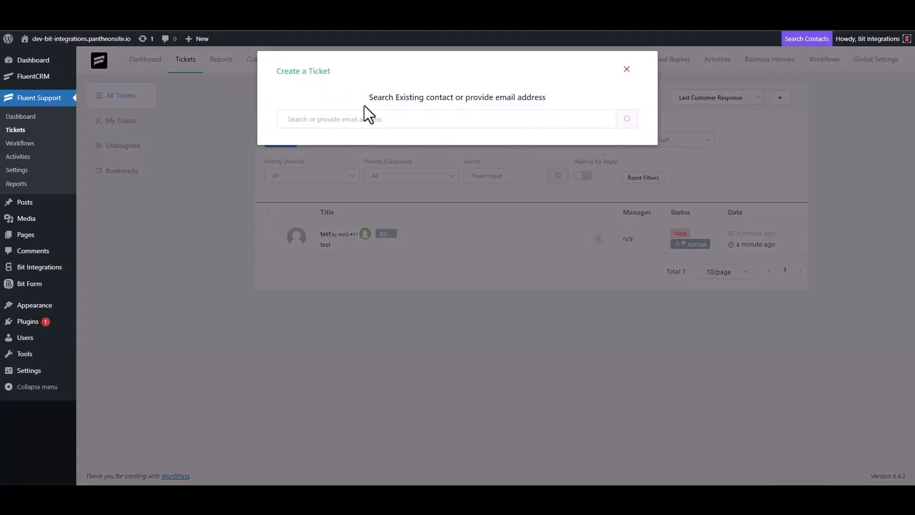
Search Fluent Support contacts for the support e-mail address
{"action": "left_click", "coordinate": [327, 117]}
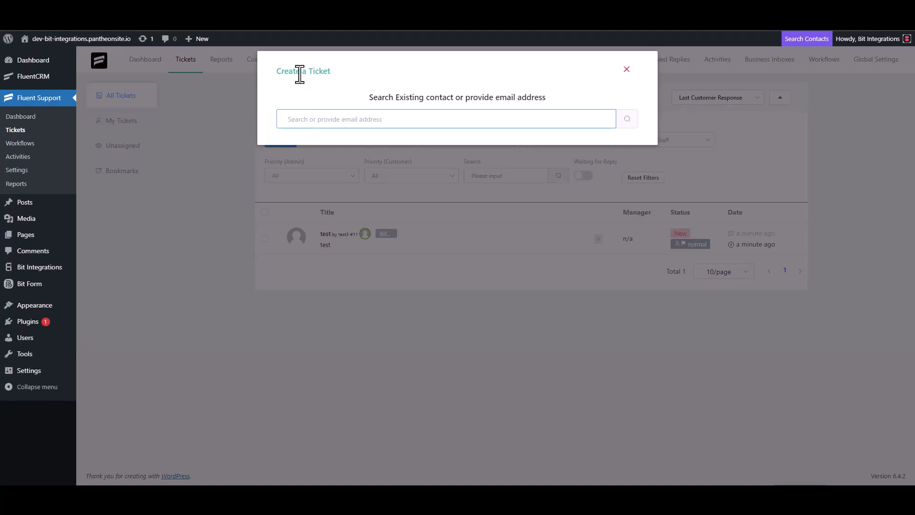
{"action": "triple_click", "coordinate": [335, 117]}
{"action": "left_click", "coordinate": [367, 124]}
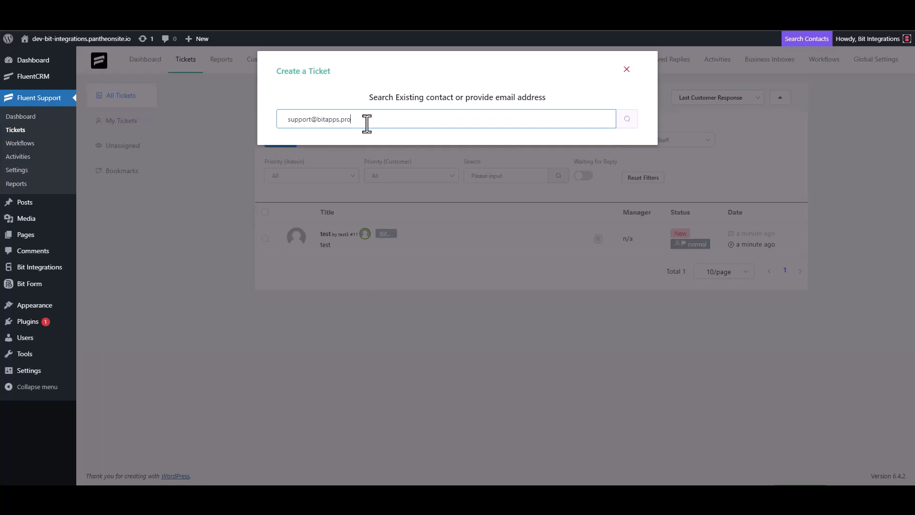
{"action": "left_click", "coordinate": [626, 120]}
Create a new contact named 'Bit Integrations' with that e-mail and continue to ticket details
{"action": "left_click", "coordinate": [289, 189]}
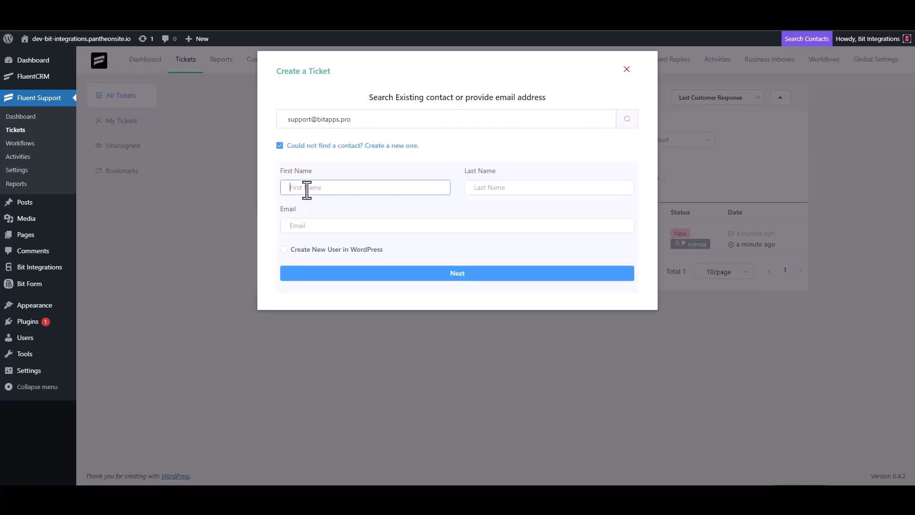
{"action": "type", "text": "Bit Integrations"}
{"action": "left_click", "coordinate": [318, 226]}
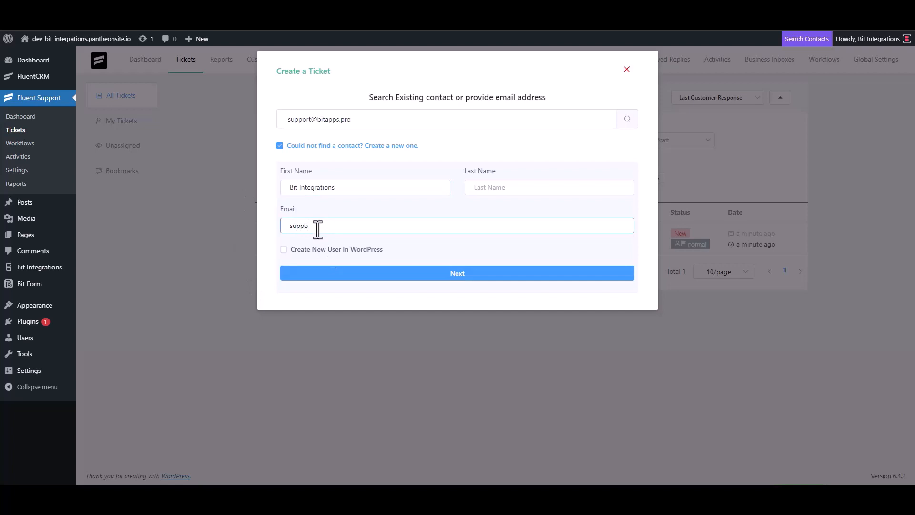
{"action": "left_click", "coordinate": [458, 273]}
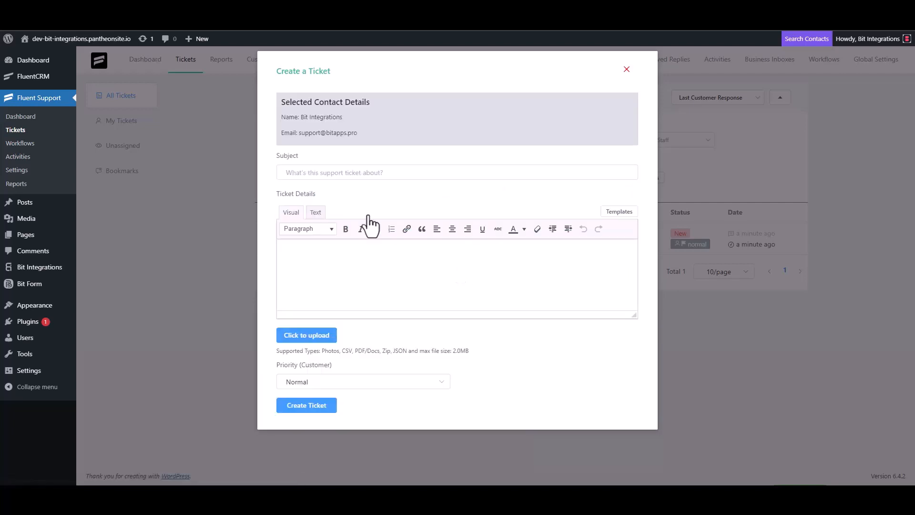
Enter 'Bit Integrations' as the ticket subject, replacing the initial 'test' text
{"action": "left_click", "coordinate": [388, 172]}
{"action": "type", "text": "test"}
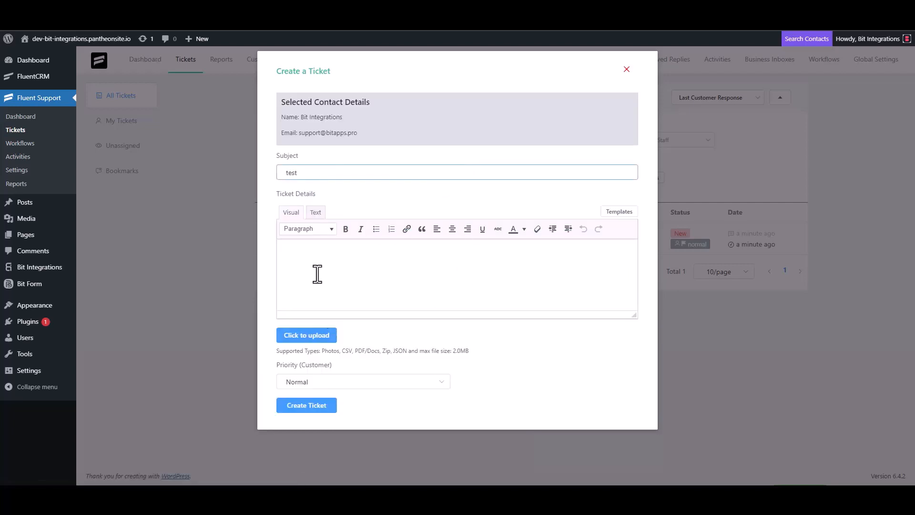
{"action": "left_click", "coordinate": [317, 273]}
{"action": "double_click", "coordinate": [303, 172]}
{"action": "key", "text": "BackSpace"}
{"action": "left_click", "coordinate": [302, 260]}
{"action": "left_click", "coordinate": [431, 167]}
{"action": "type", "text": "Bit Integration"}
Copy the subject into Ticket Details and submit the 'Bit Integrations' ticket
{"action": "triple_click", "coordinate": [347, 173]}
{"action": "key", "text": "ctrl+c"}
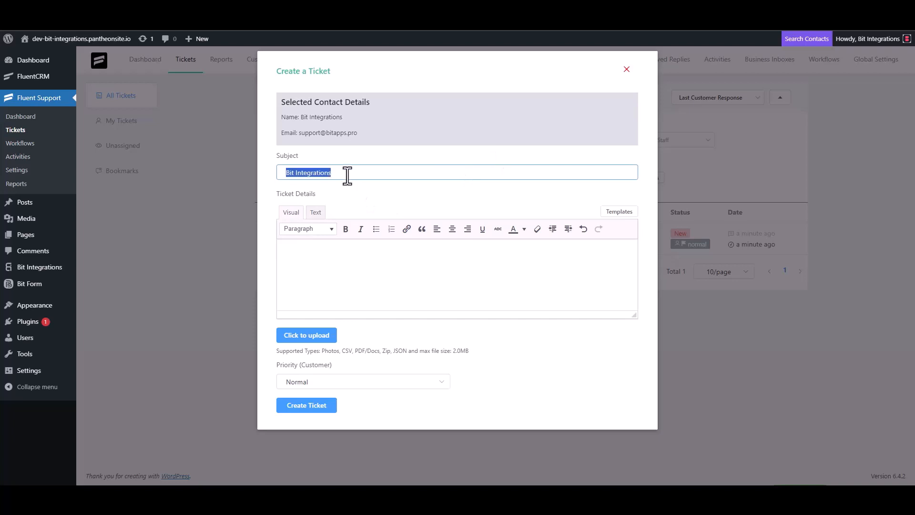
{"action": "left_click", "coordinate": [328, 252]}
{"action": "key", "text": "ctrl+v"}
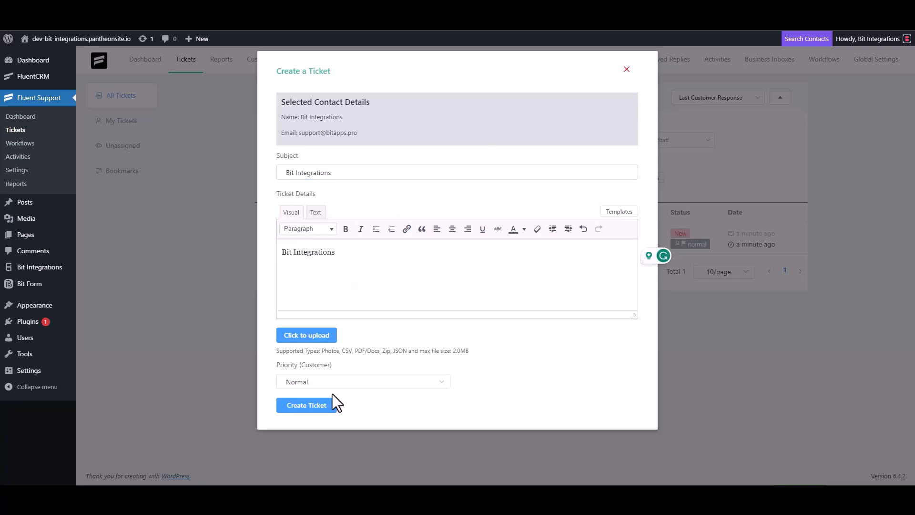
{"action": "left_click", "coordinate": [317, 404]}
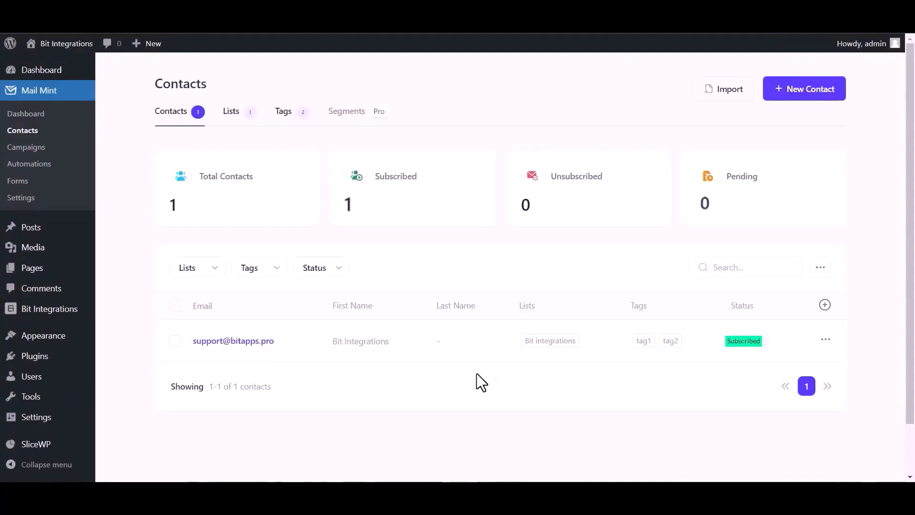
{"action": "scroll", "coordinate": [547, 402], "scroll_direction": "down", "scroll_amount": 1}
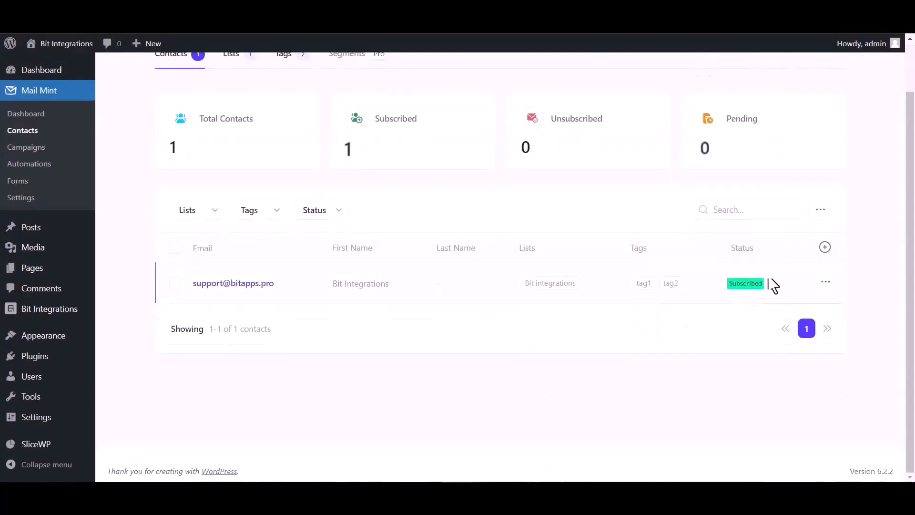